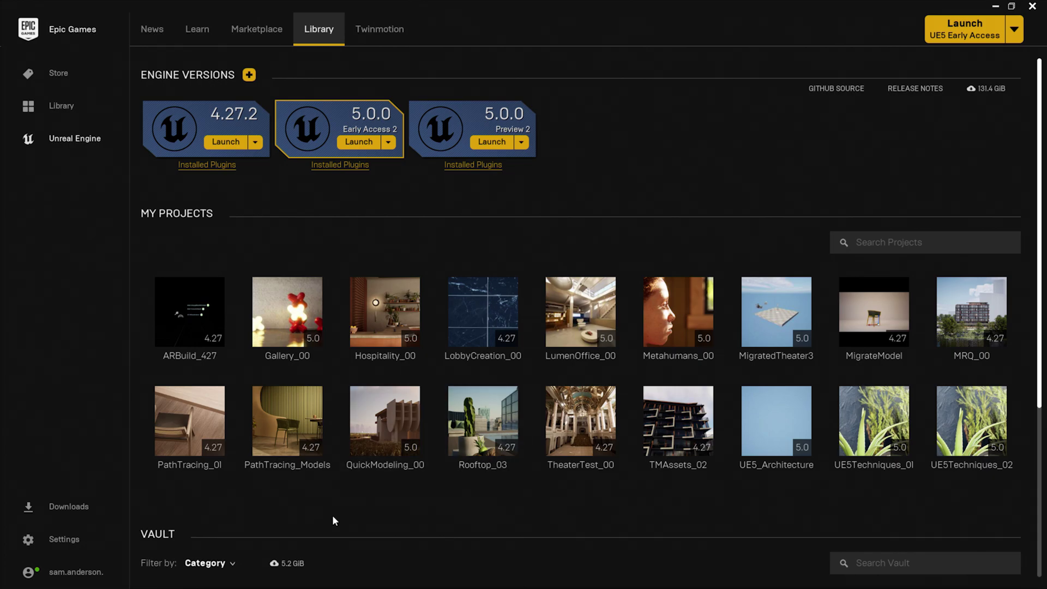
# - Clone the PathTracing_01 project as PathTracing_012 into the Documents\PROJECTS\220317_TT_Rename folder, continuing past the code-project warning
pyautogui.rightClick(207, 403)
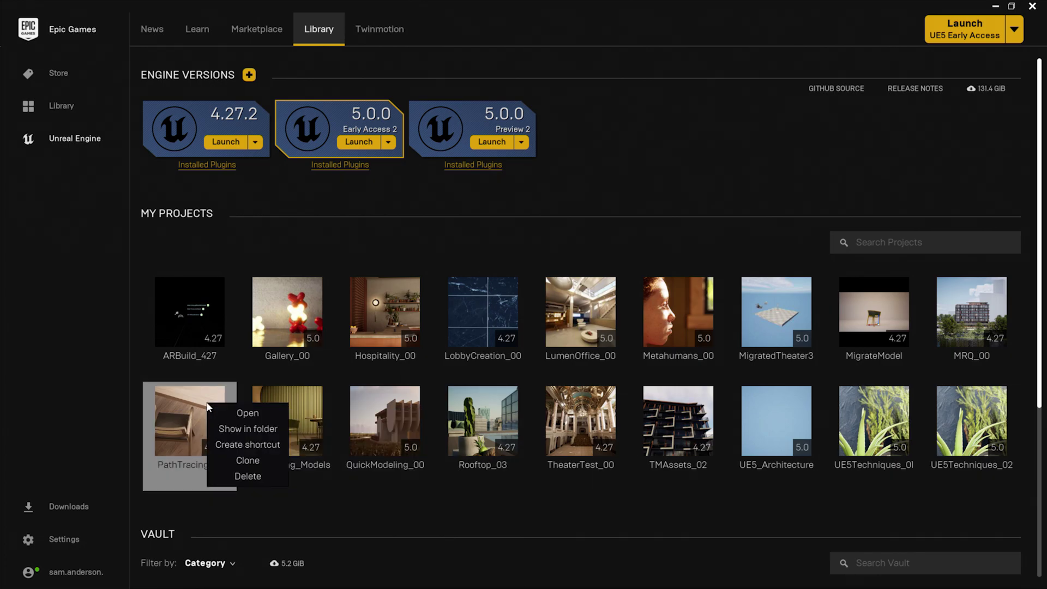
pyautogui.click(246, 464)
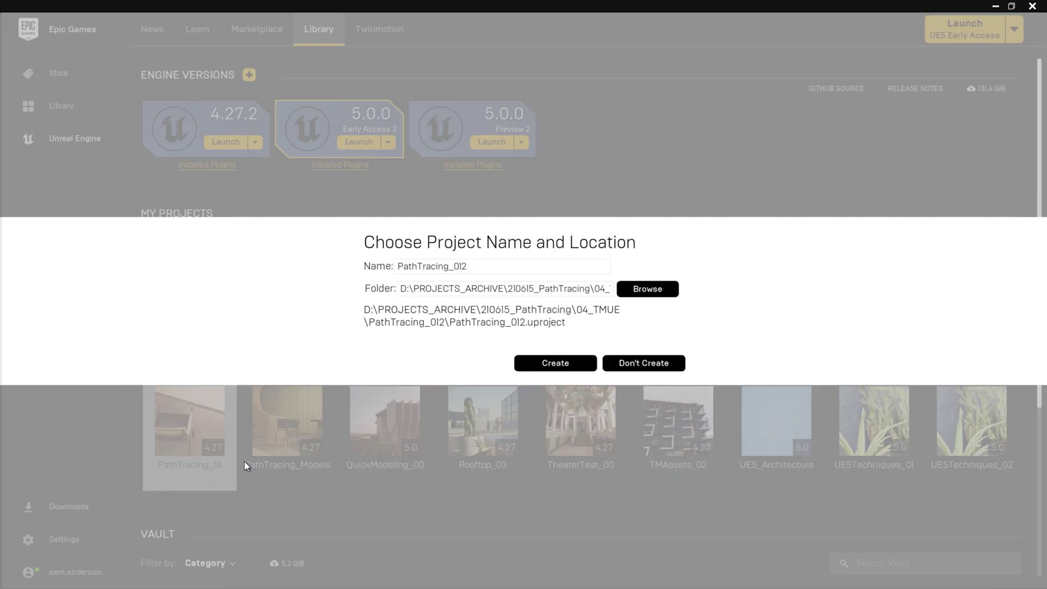
pyautogui.click(665, 290)
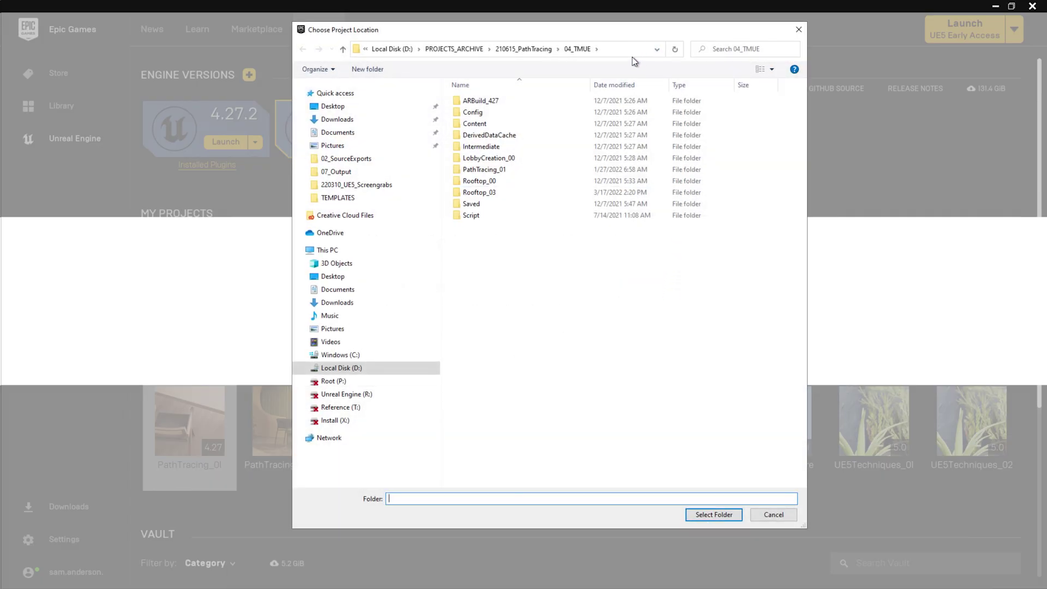
pyautogui.click(612, 49)
pyautogui.write('C:\\Users\\sam.anderson\\Documents\\PROJECTS\\220317_TT_Rename')
pyautogui.press('Return')
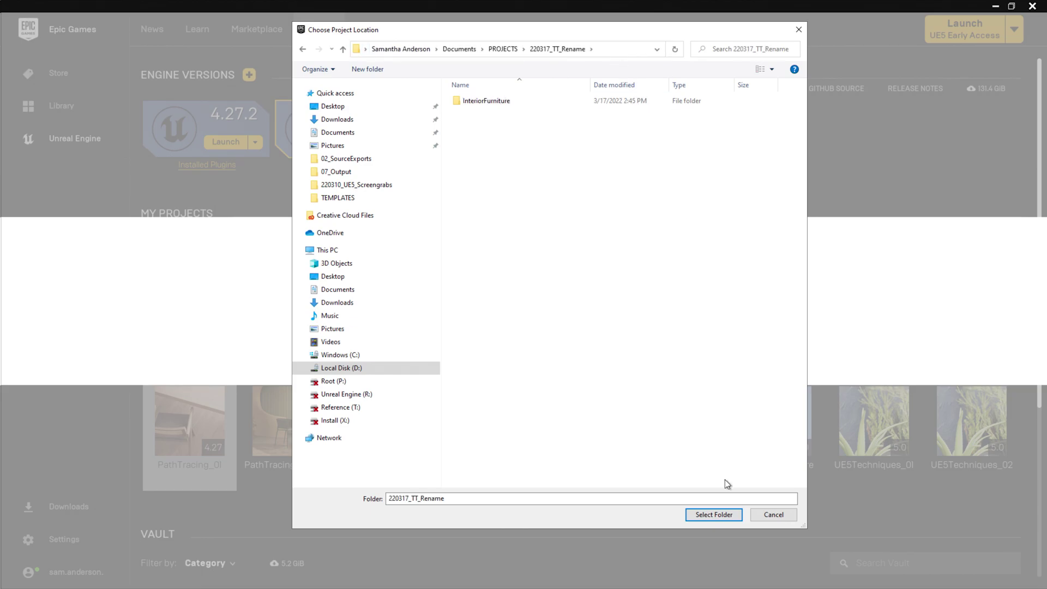
pyautogui.click(719, 515)
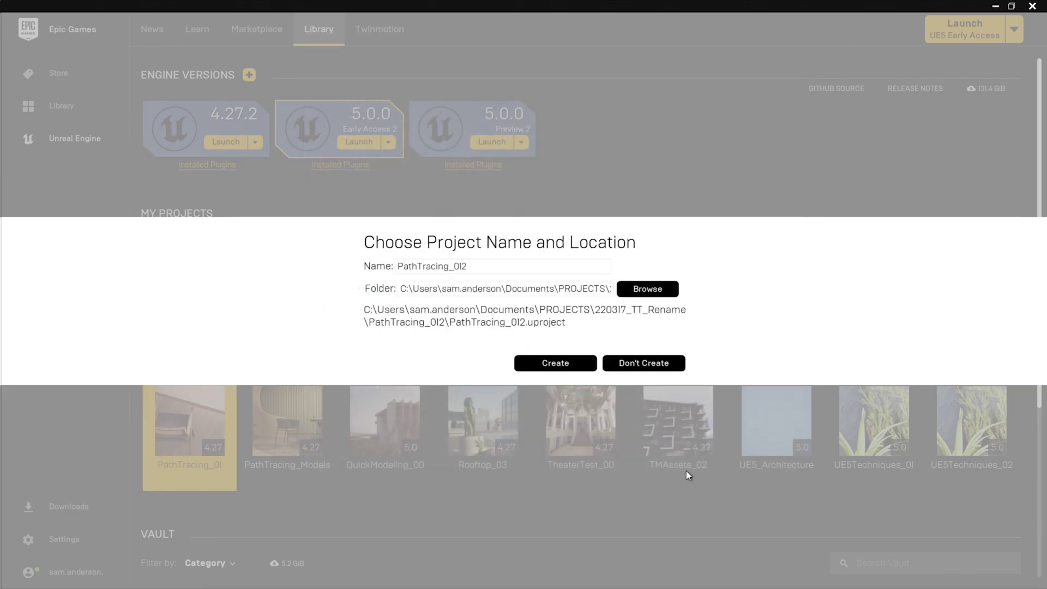
pyautogui.click(558, 366)
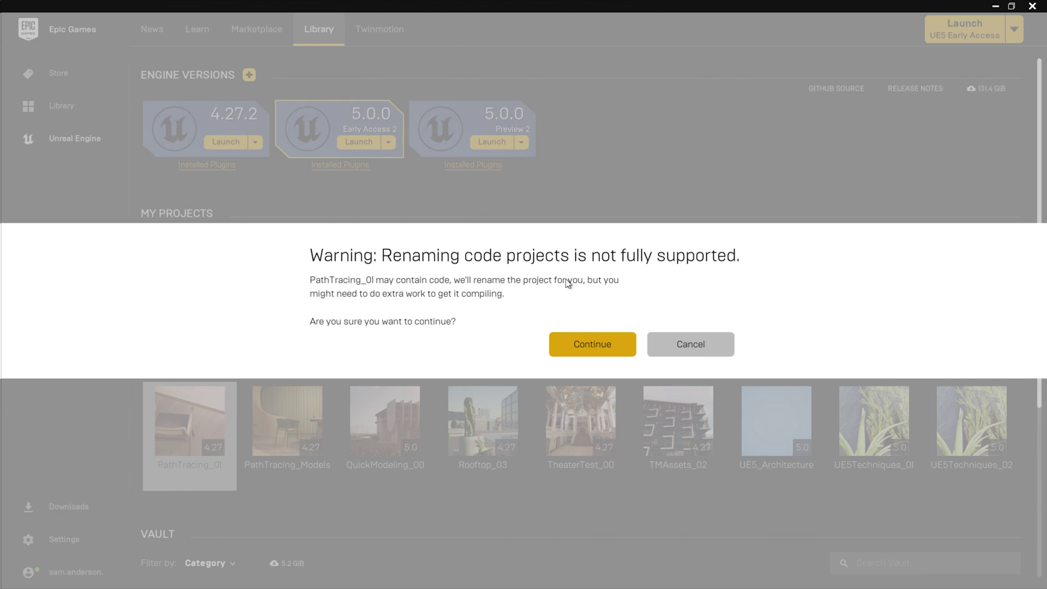
pyautogui.click(592, 344)
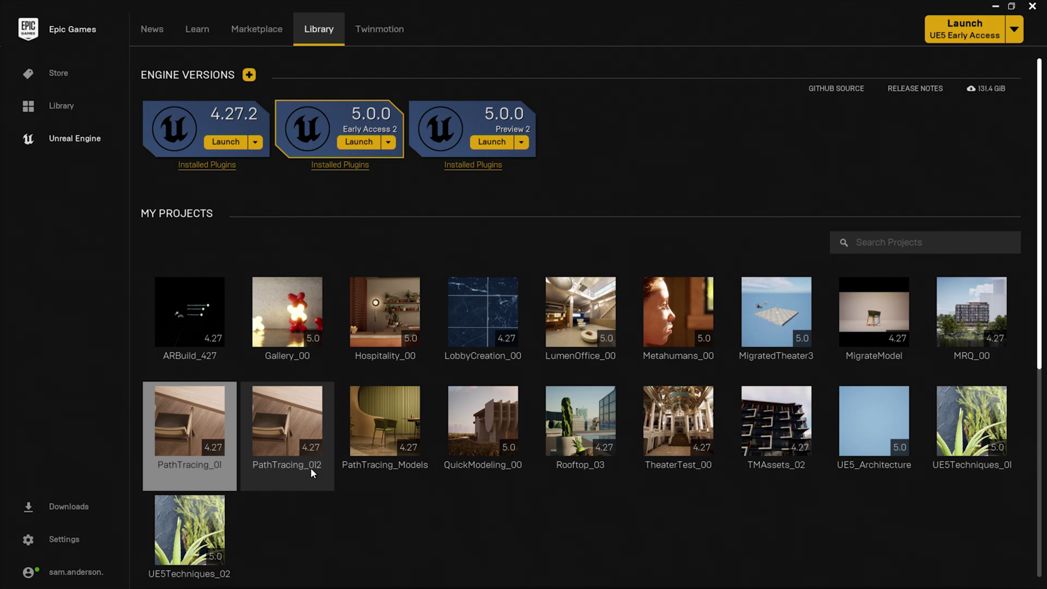
# - Show the PathTracing_012 project in its folder in File Explorer and delete the old PathTracing_01 PNG file
pyautogui.rightClick(282, 434)
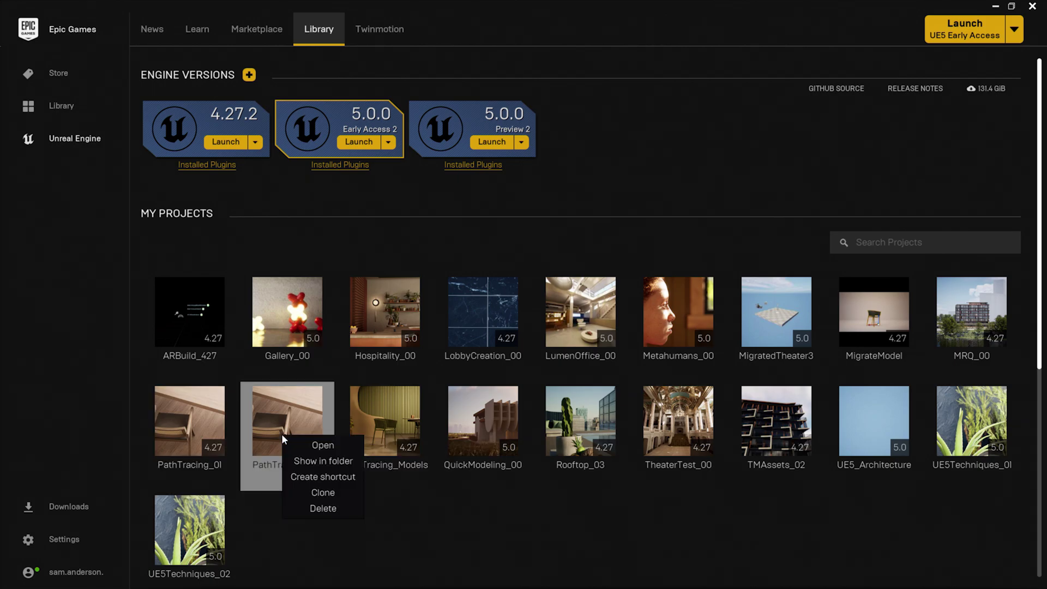
pyautogui.click(310, 460)
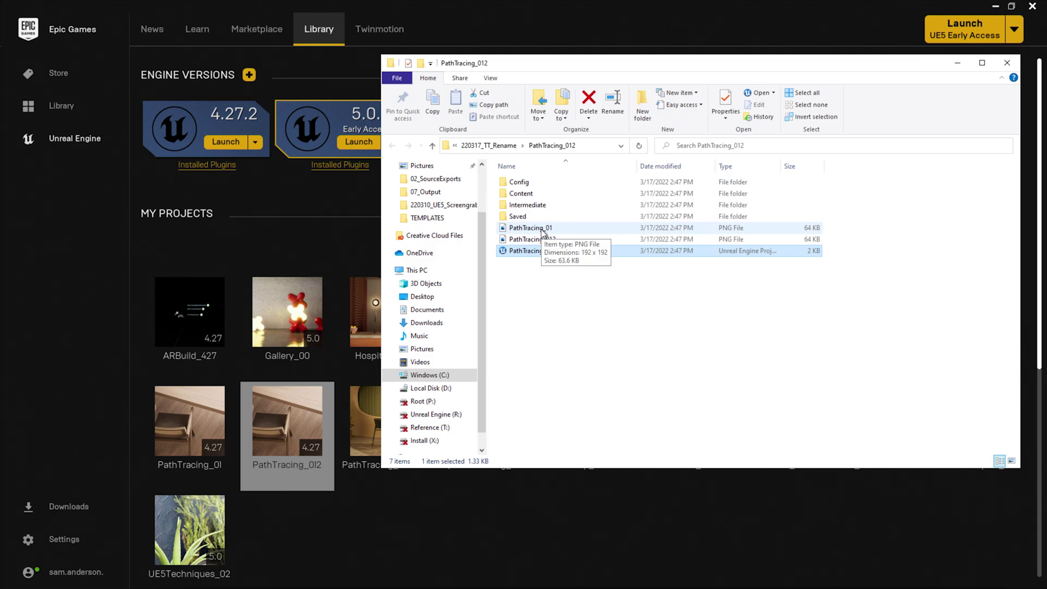
pyautogui.rightClick(585, 228)
pyautogui.click(624, 525)
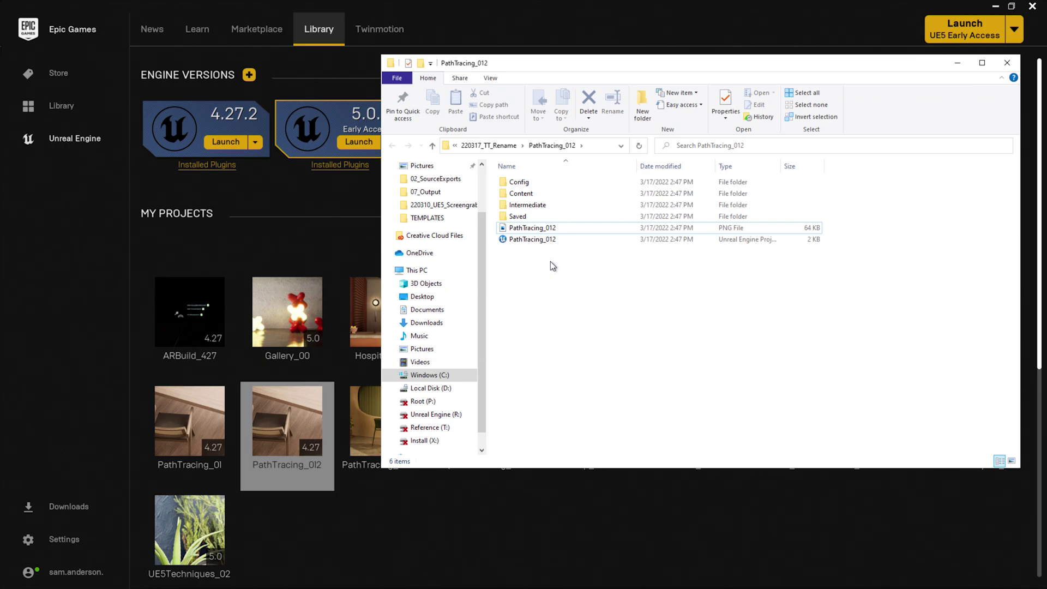
# - Rename the PathTracing_012 Unreal Engine project file to InteriorChair
pyautogui.rightClick(536, 240)
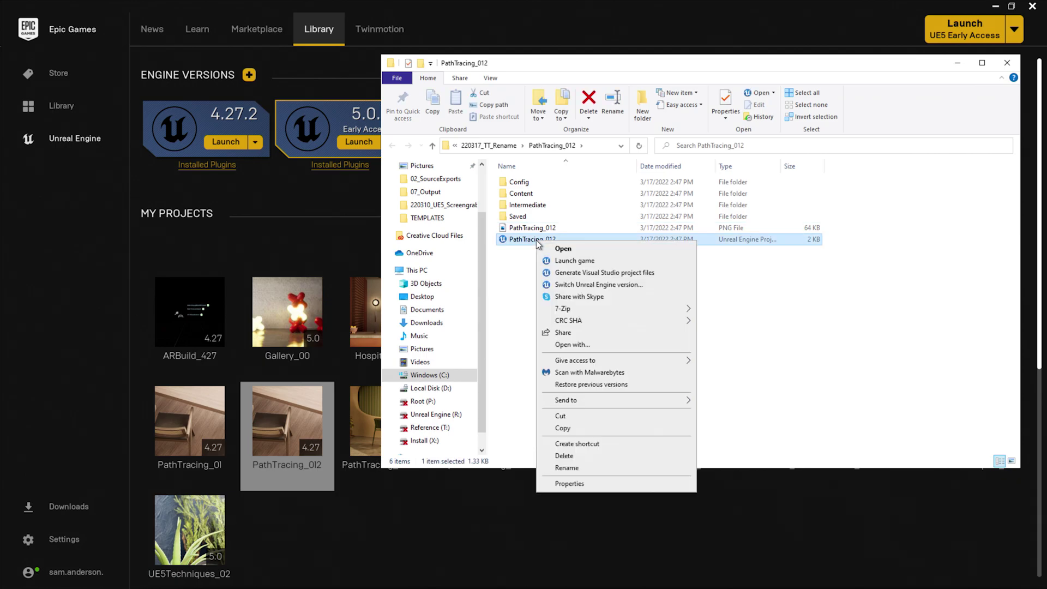
pyautogui.click(588, 468)
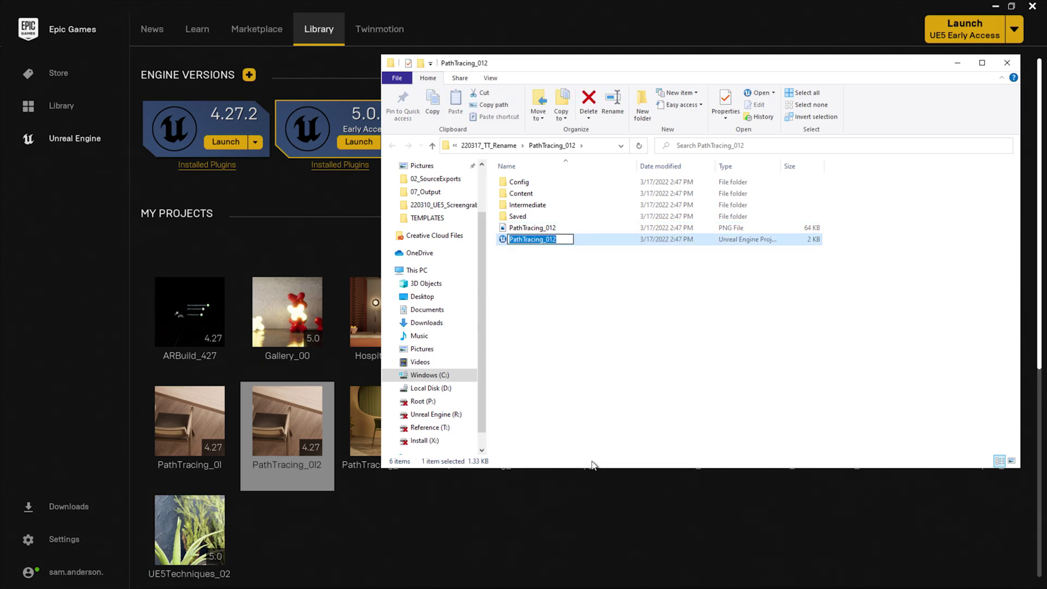
pyautogui.write('Interior')
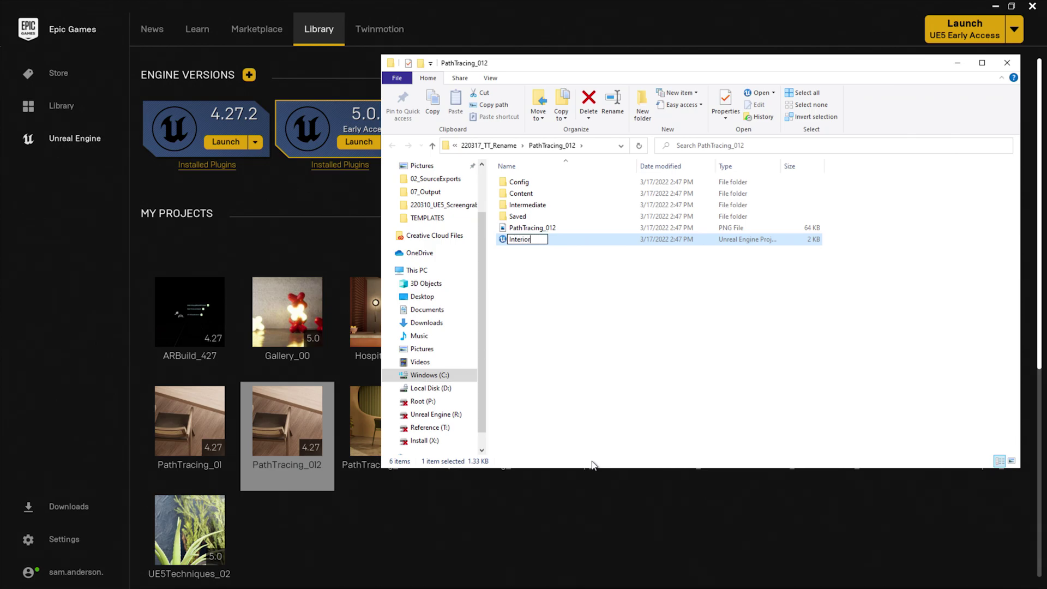
pyautogui.write('Chair')
pyautogui.press('Return')
# - Rename the PathTracing_012 PNG thumbnail file to InteriorChair
pyautogui.rightClick(535, 243)
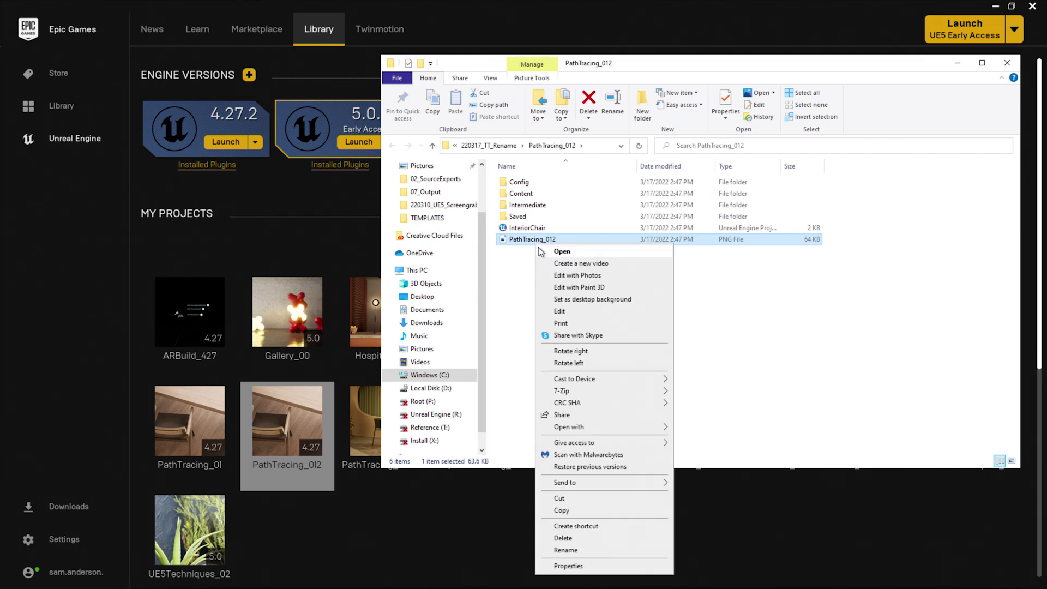
pyautogui.click(580, 550)
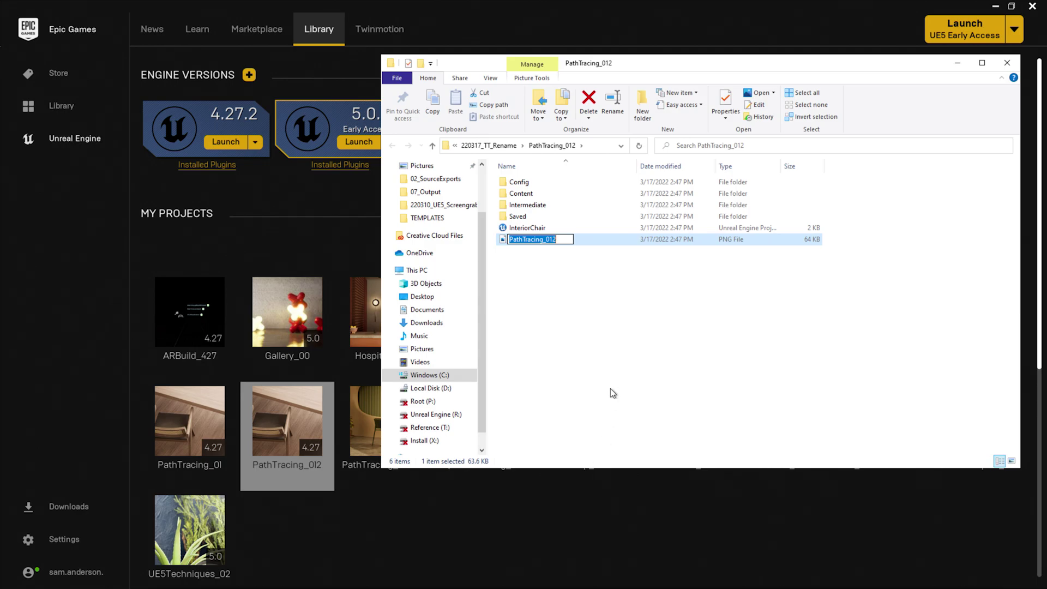
pyautogui.write('InteriorChair')
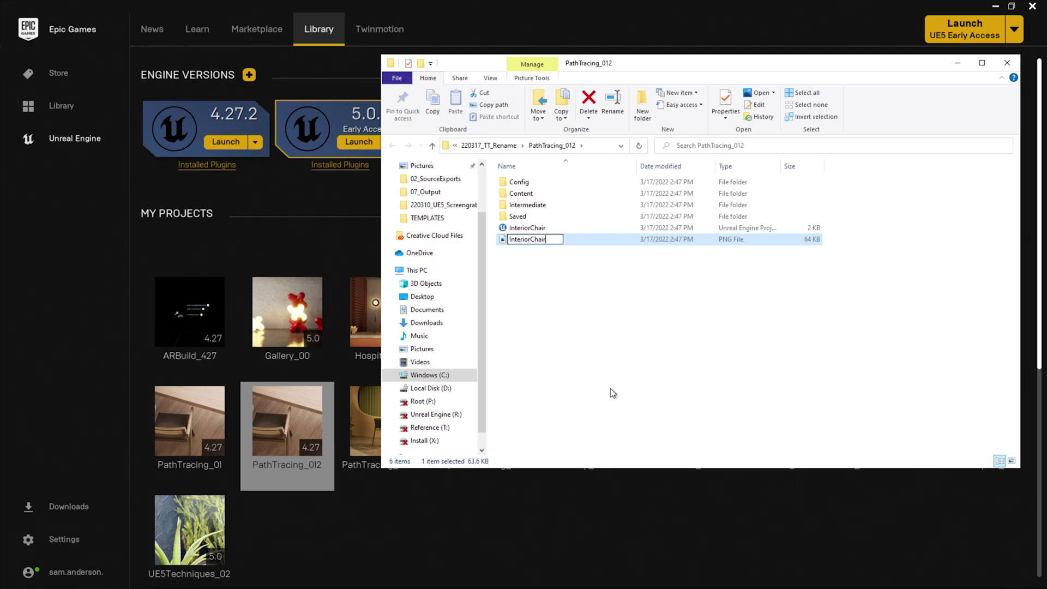
pyautogui.press('Return')
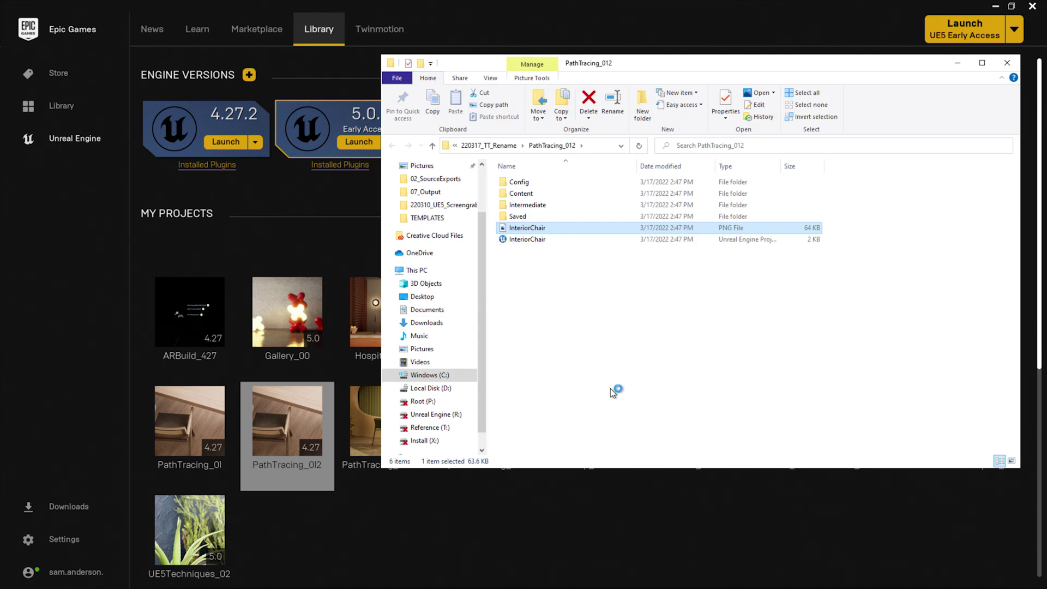
# - Add a [URL] section with GameName=InteriorChair at the start of the Config folder's DefaultEngine file, then save and close it
pyautogui.doubleClick(517, 184)
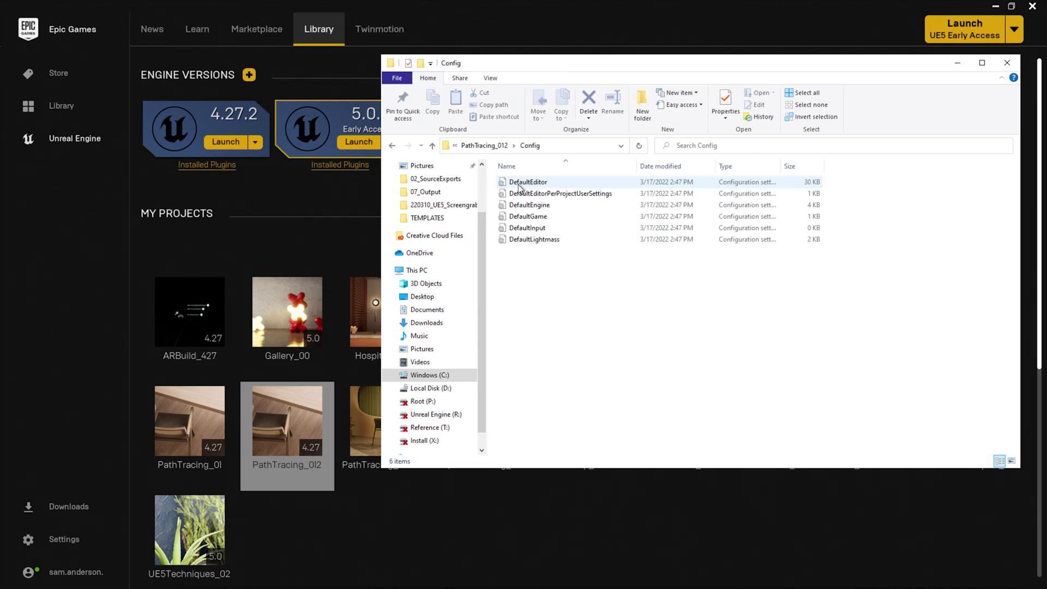
pyautogui.doubleClick(558, 209)
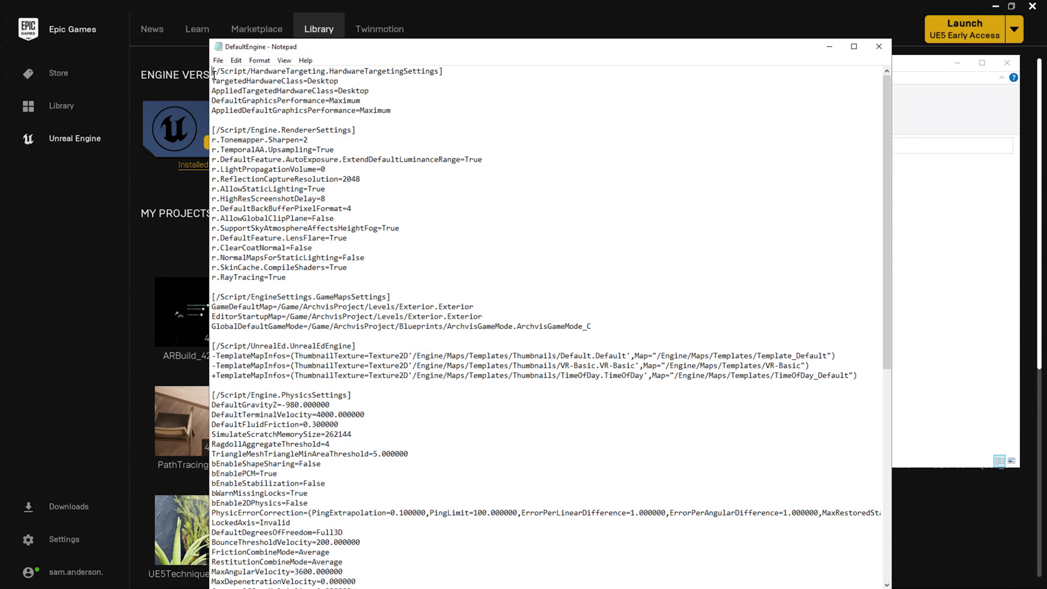
pyautogui.press('Return')
pyautogui.press('Return')
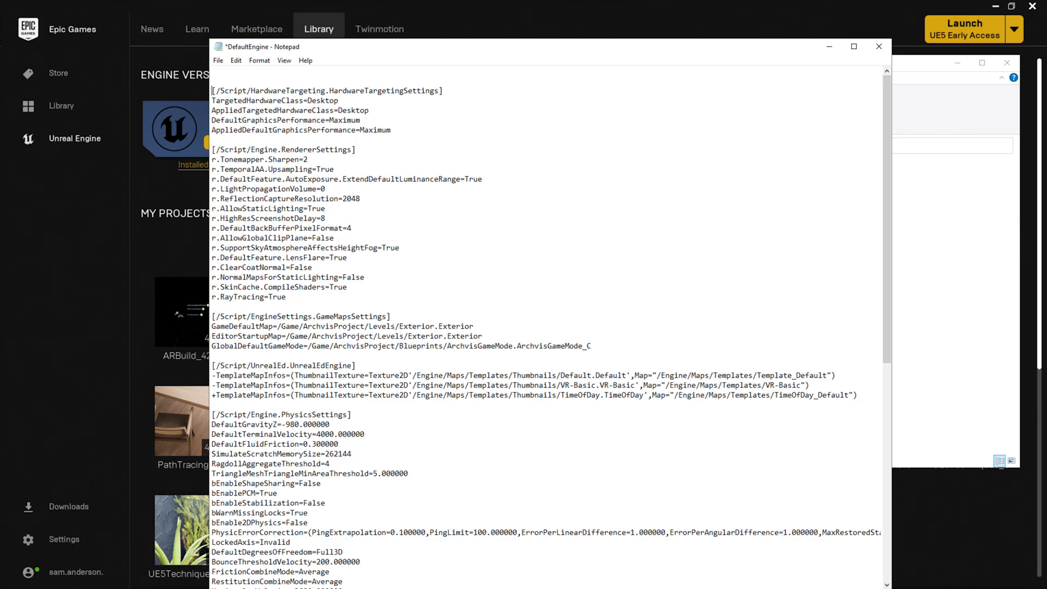
pyautogui.press('Up')
pyautogui.press('Up')
pyautogui.write('[URL]')
pyautogui.press('Return')
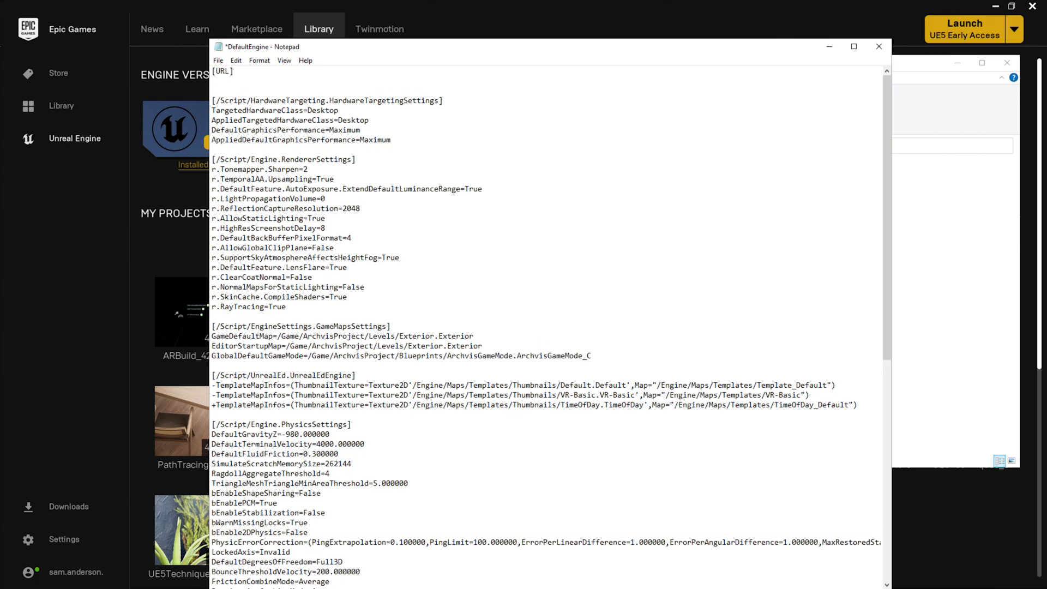
pyautogui.write('GameName=InteriorChair')
pyautogui.click(218, 61)
pyautogui.click(240, 105)
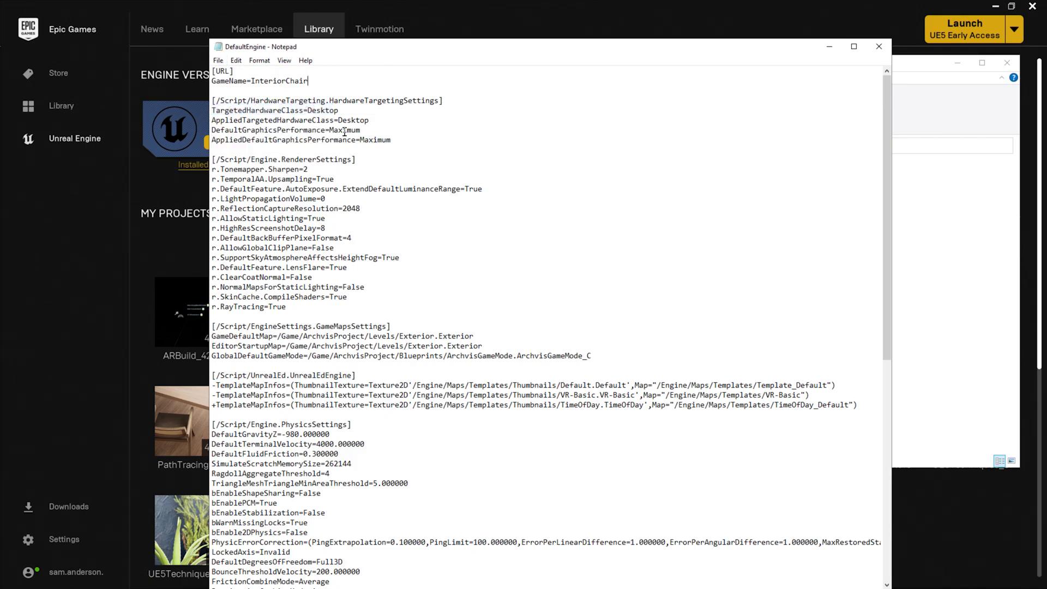
pyautogui.click(879, 46)
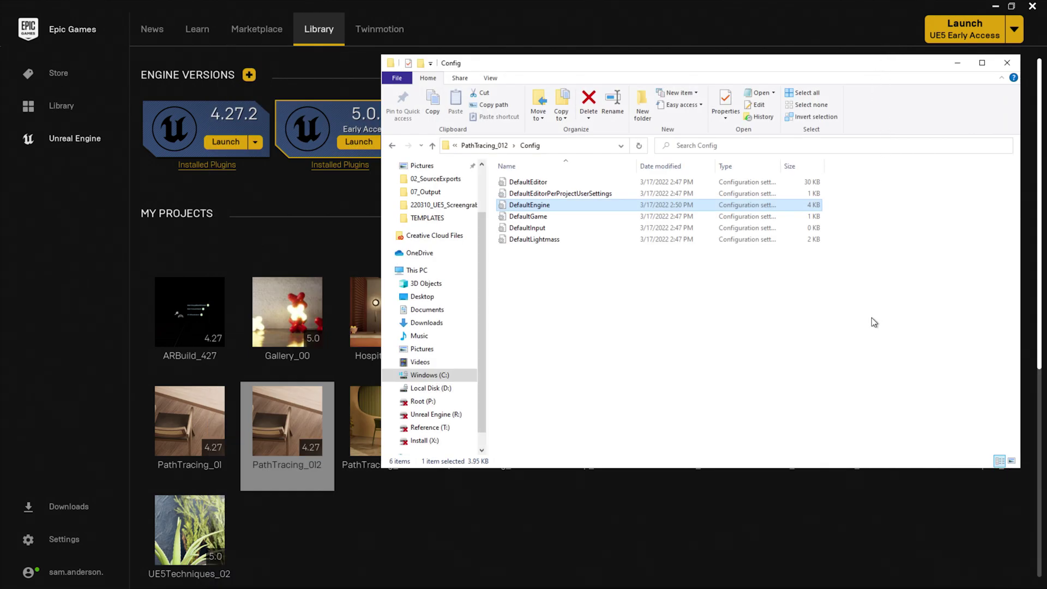
# - Rename the PathTracing_012 project folder inside 220317_TT_Rename to InteriorChair
pyautogui.click(393, 146)
pyautogui.click(491, 146)
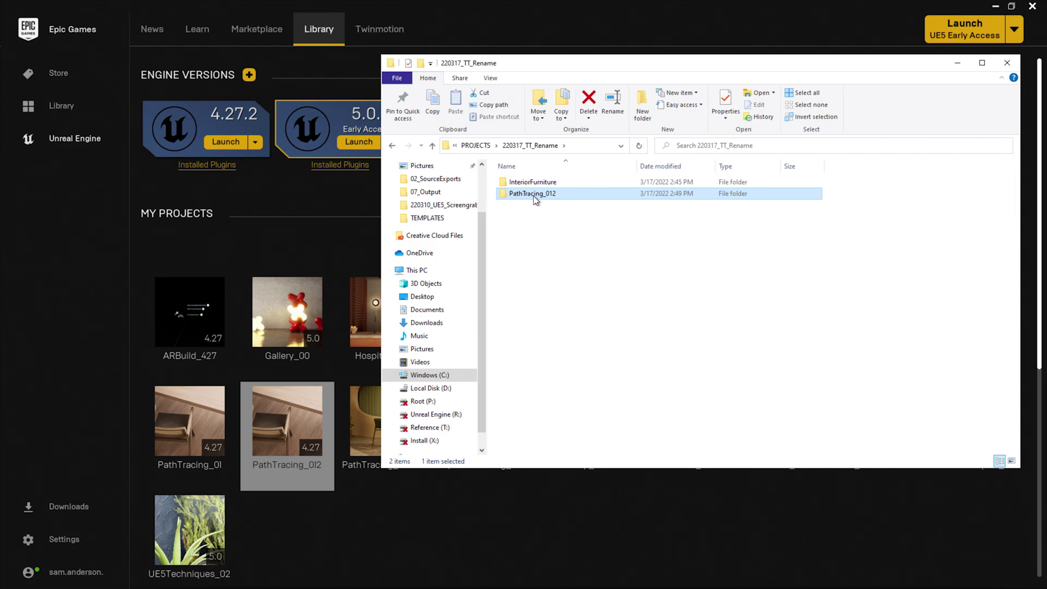
pyautogui.rightClick(533, 196)
pyautogui.click(579, 455)
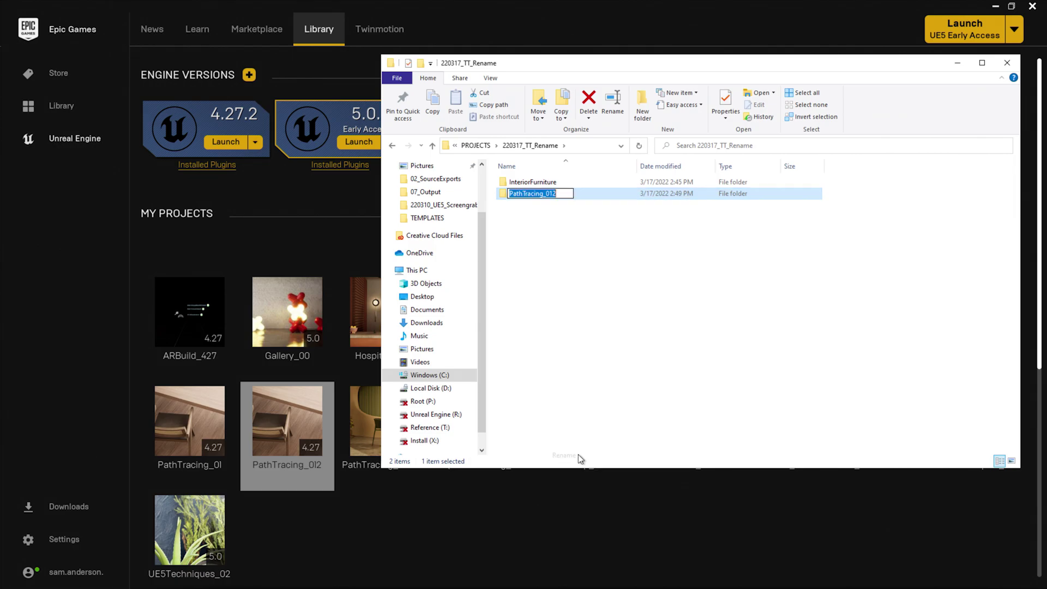
pyautogui.write('Inter')
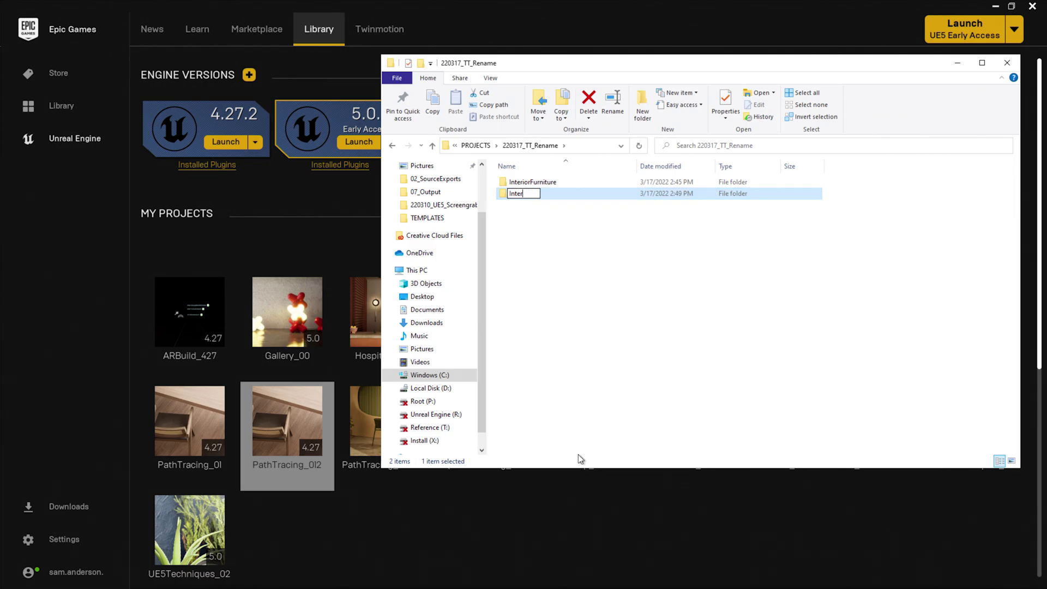
pyautogui.write('iorChair')
pyautogui.press('Return')
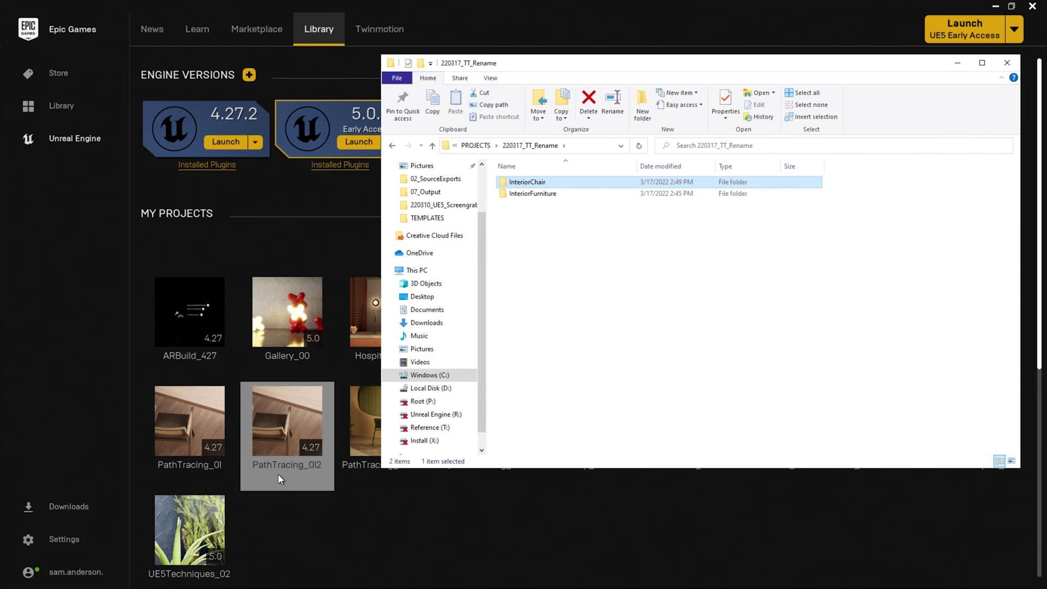
# - Launch the InteriorChair project file from its renamed folder in Unreal Editor
pyautogui.doubleClick(526, 183)
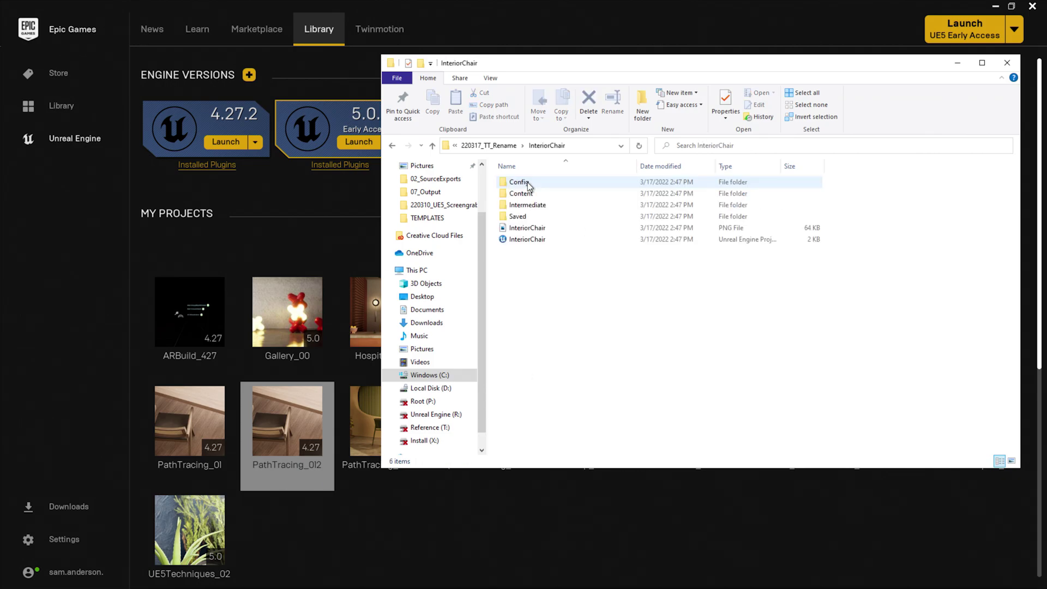
pyautogui.click(525, 241)
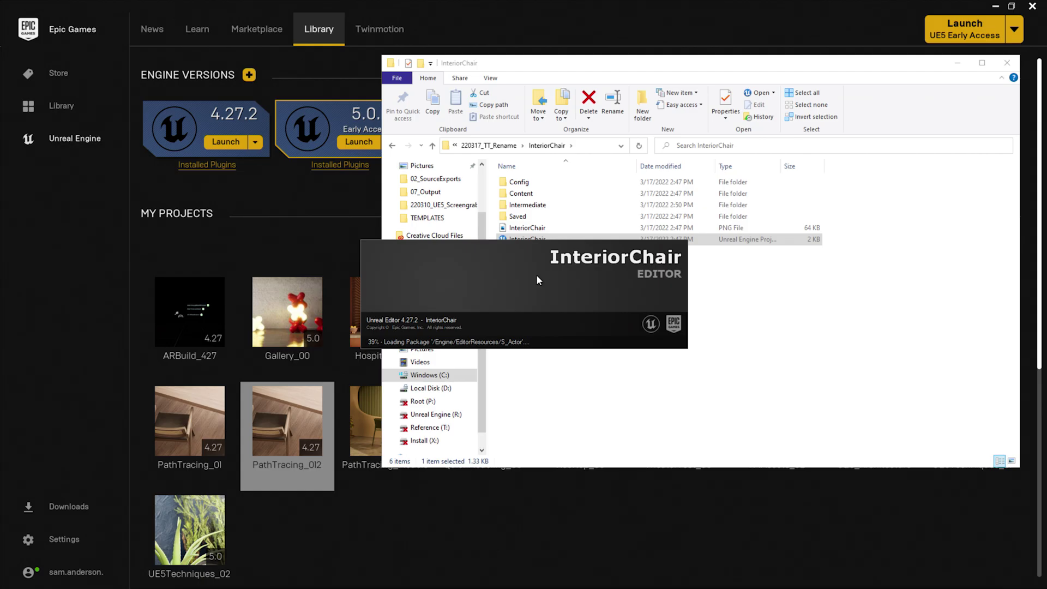